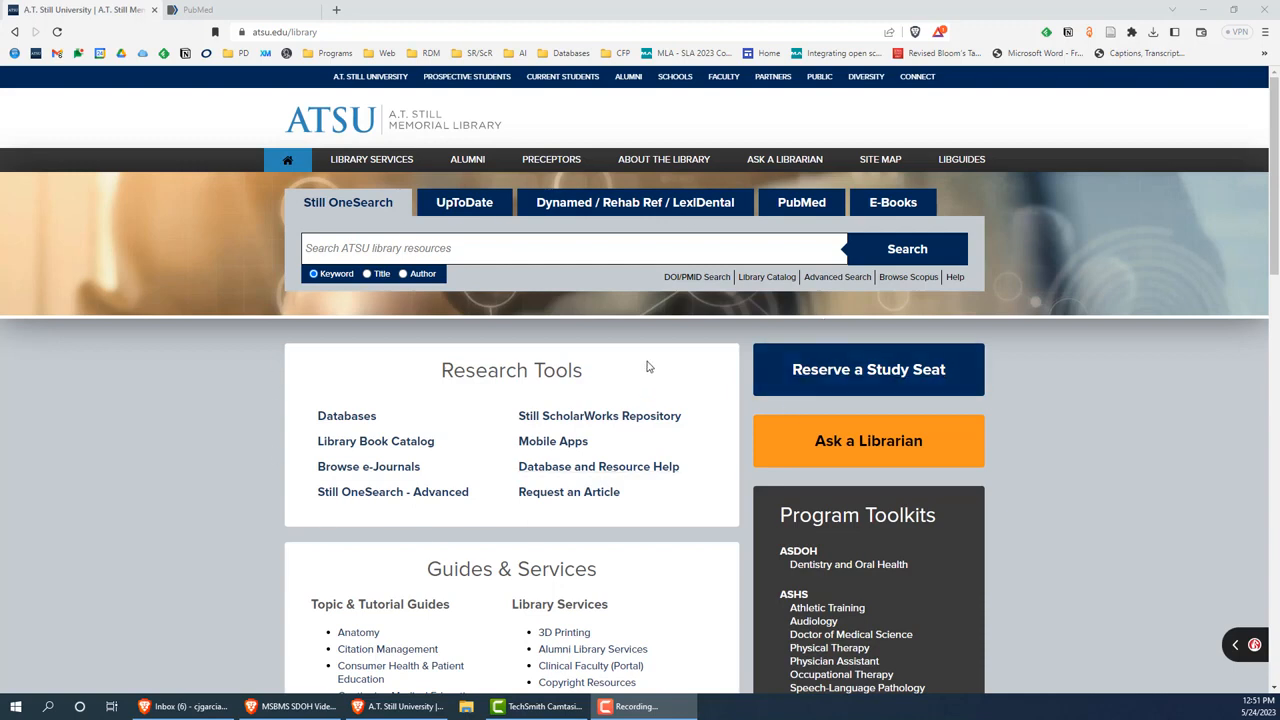
Open the library's A-Z database list and bring up PubMed from the popular databases
left_click(327, 420)
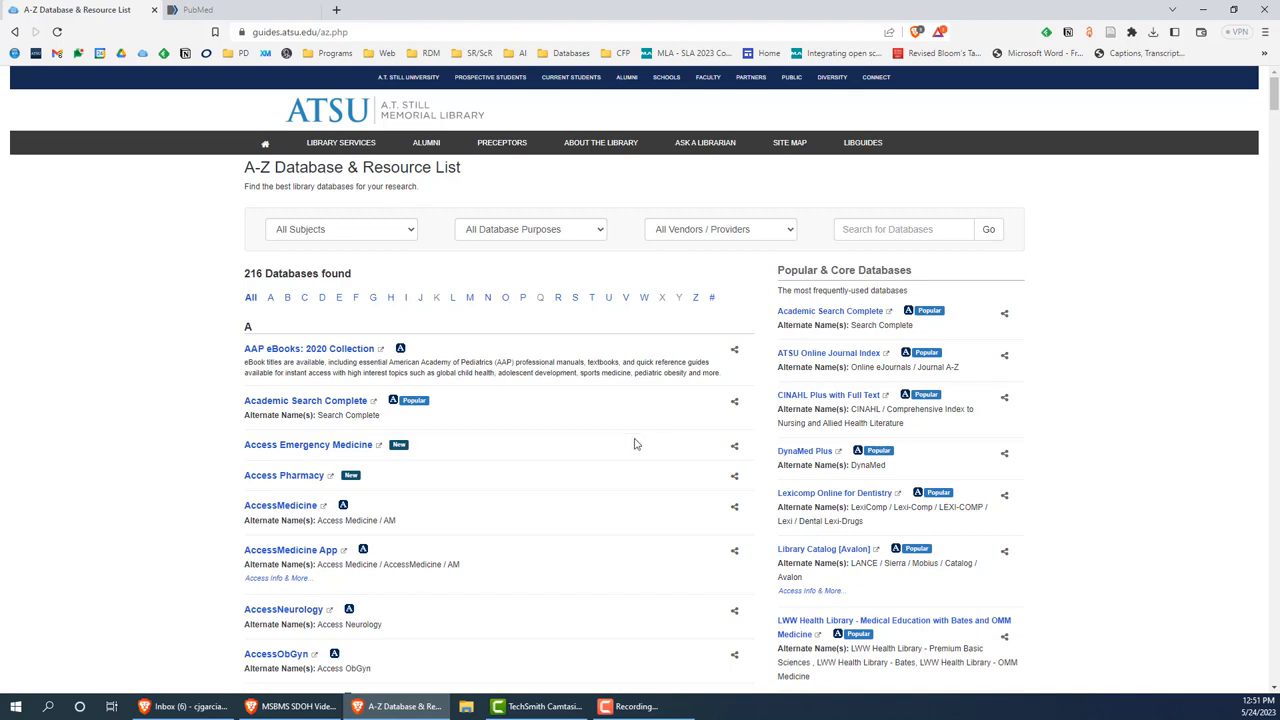
scroll(634, 444, "down", 3)
scroll(870, 330, "up", 3)
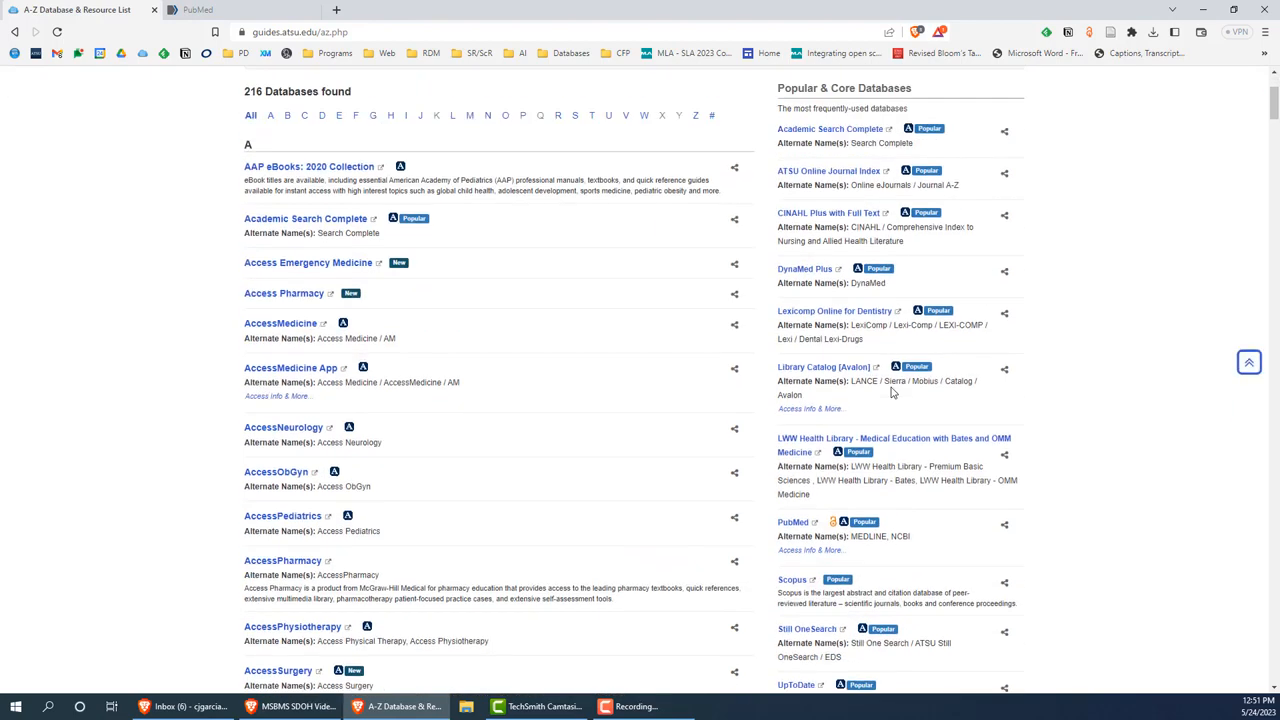
scroll(847, 263, "down", 2)
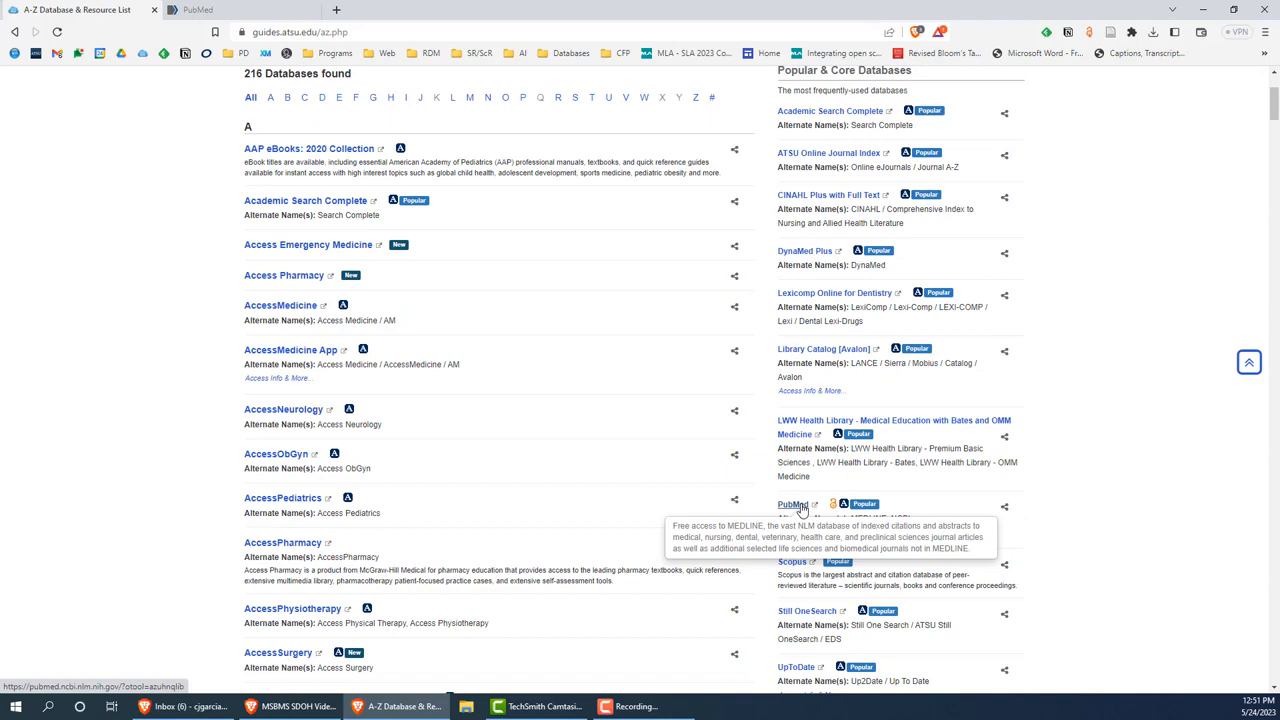
left_click(793, 505)
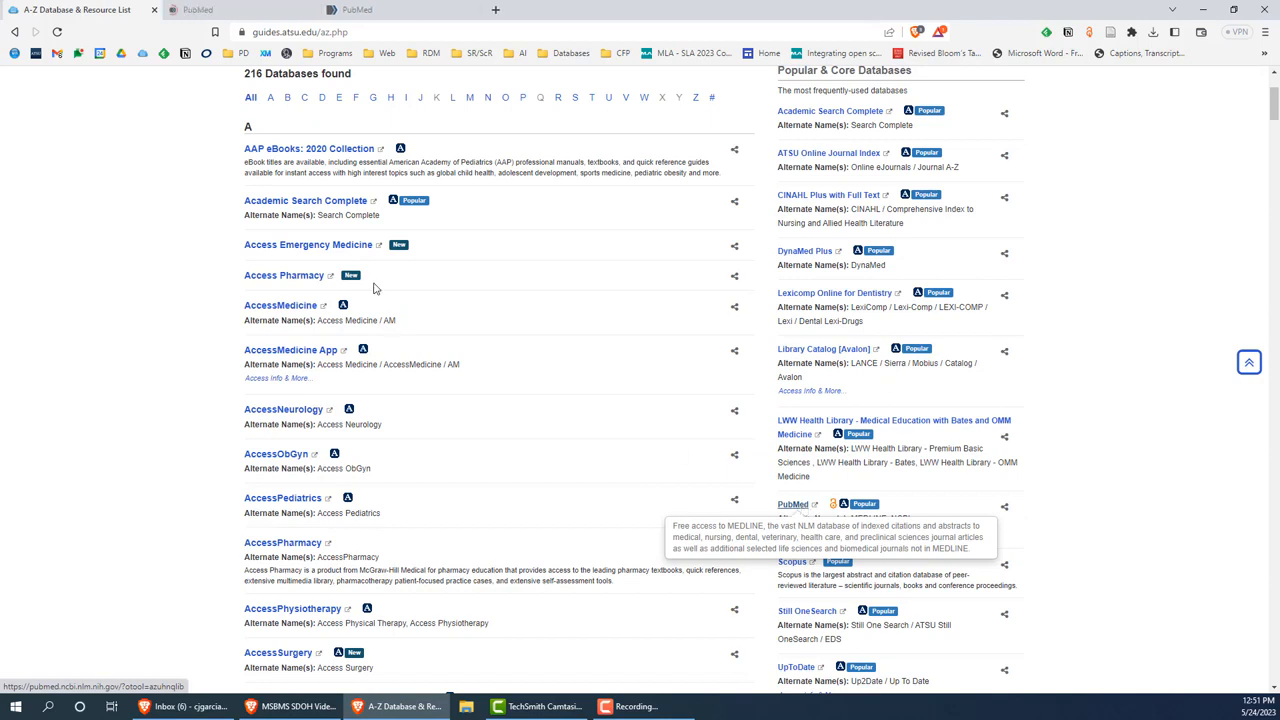
left_click(210, 8)
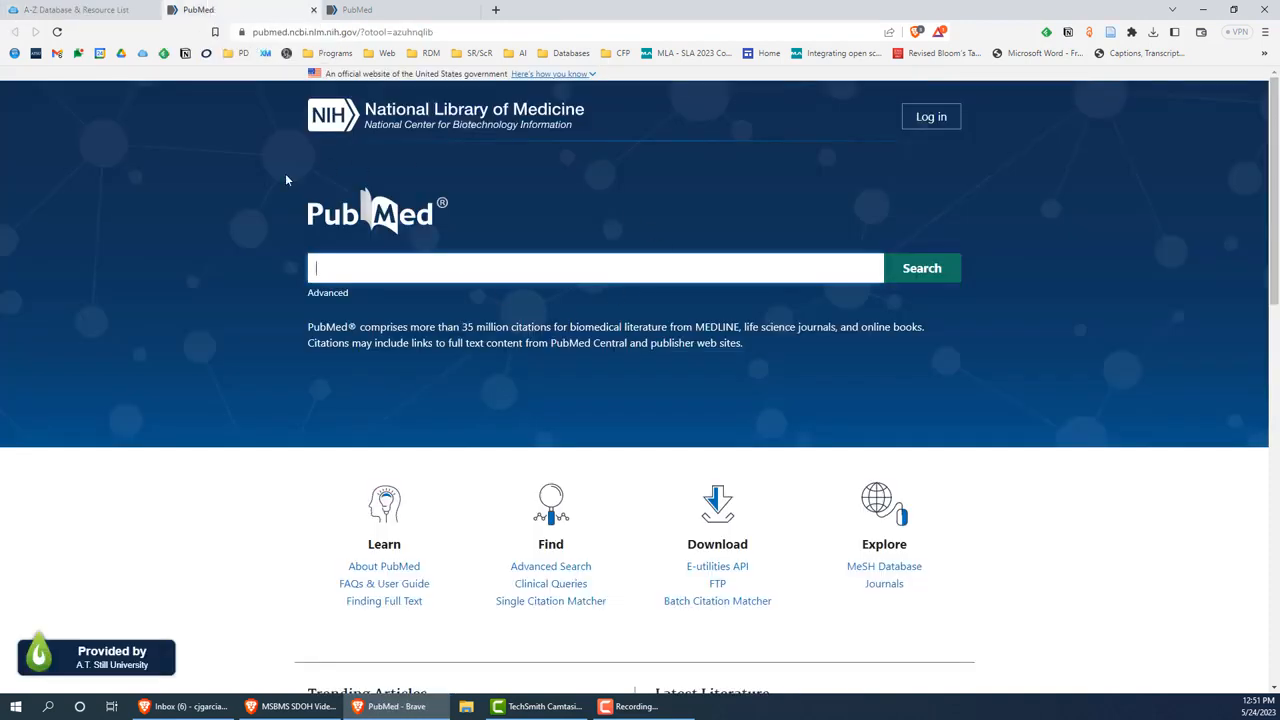
Return to the A-Z database list and bring up Scopus from the popular databases
left_click(113, 8)
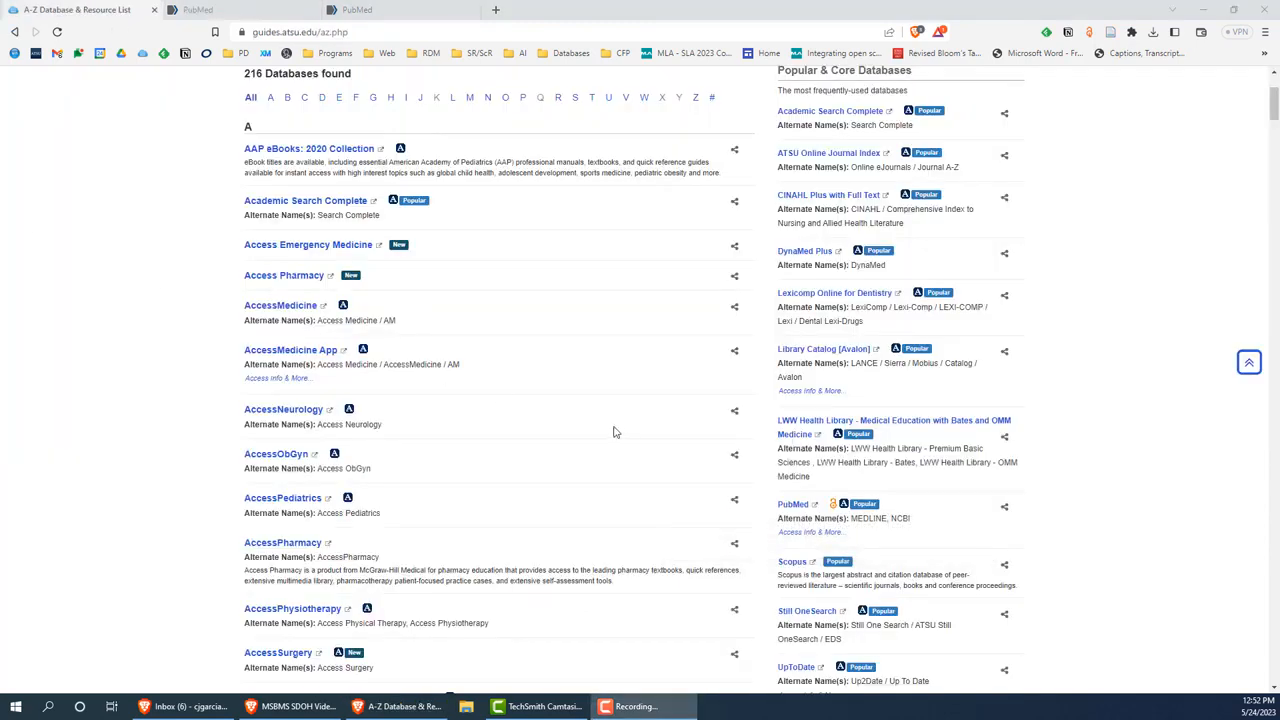
left_click(798, 566)
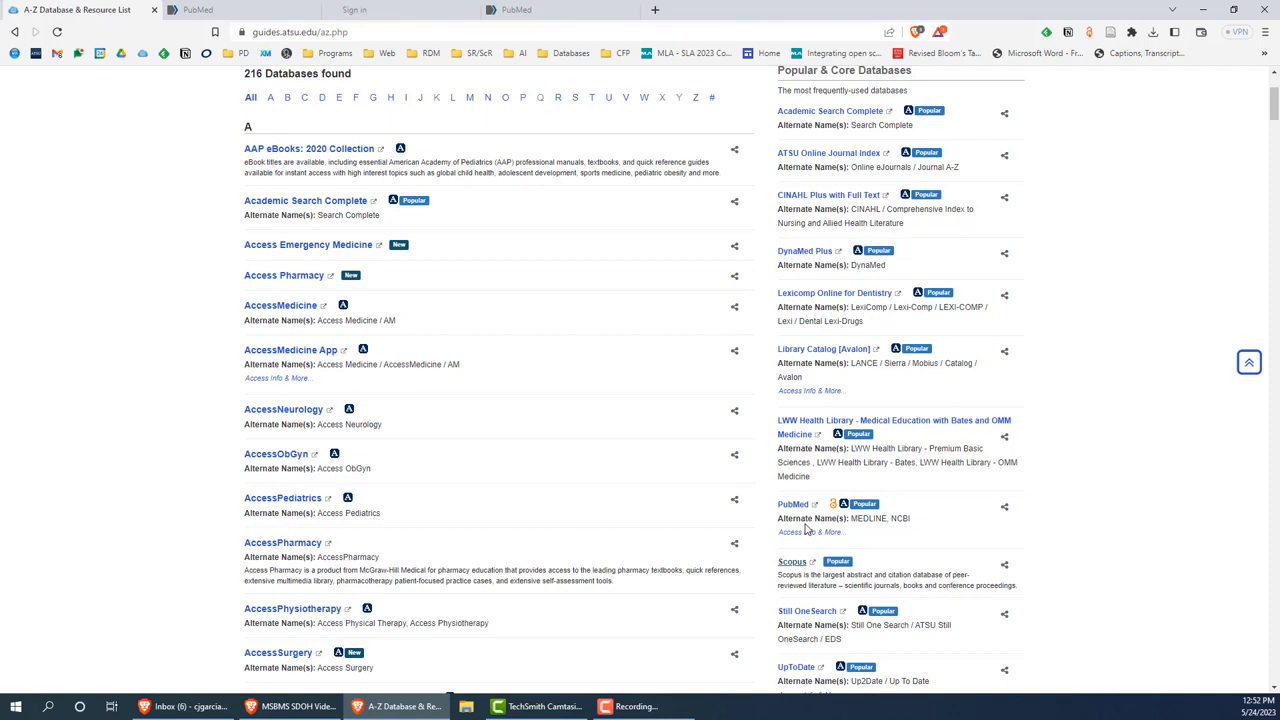
mouse_move(814, 506)
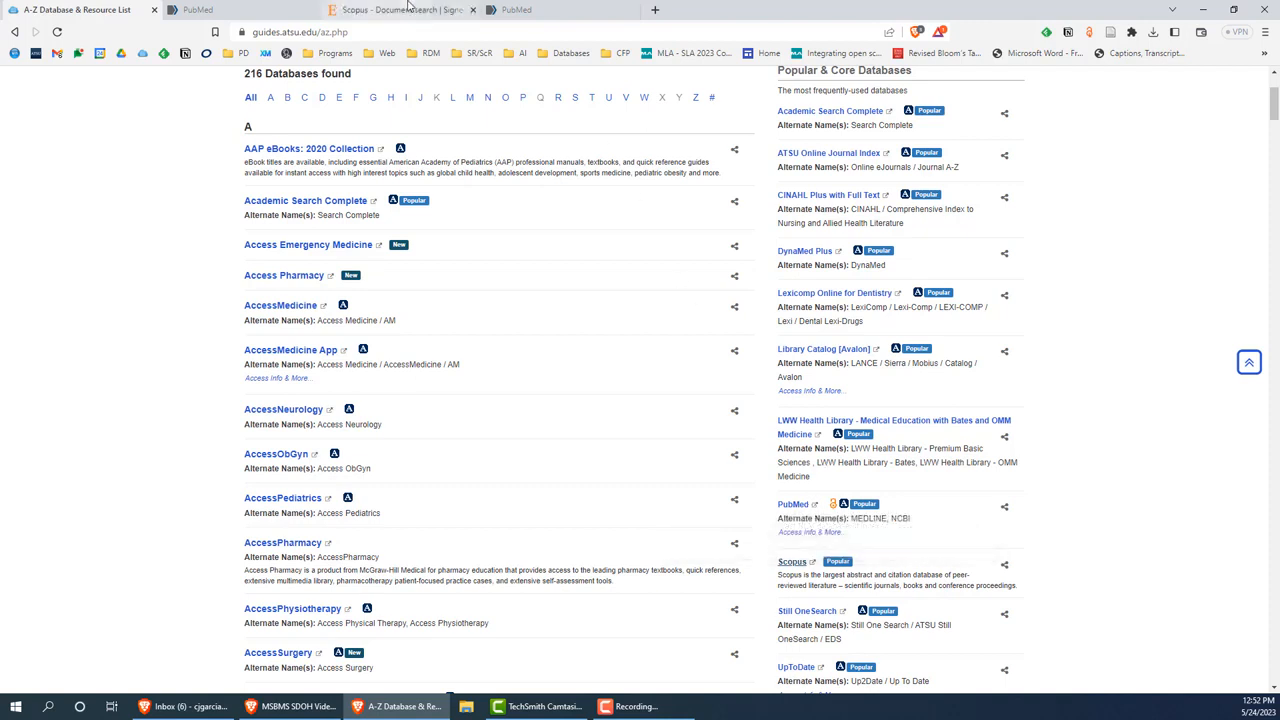
left_click(407, 8)
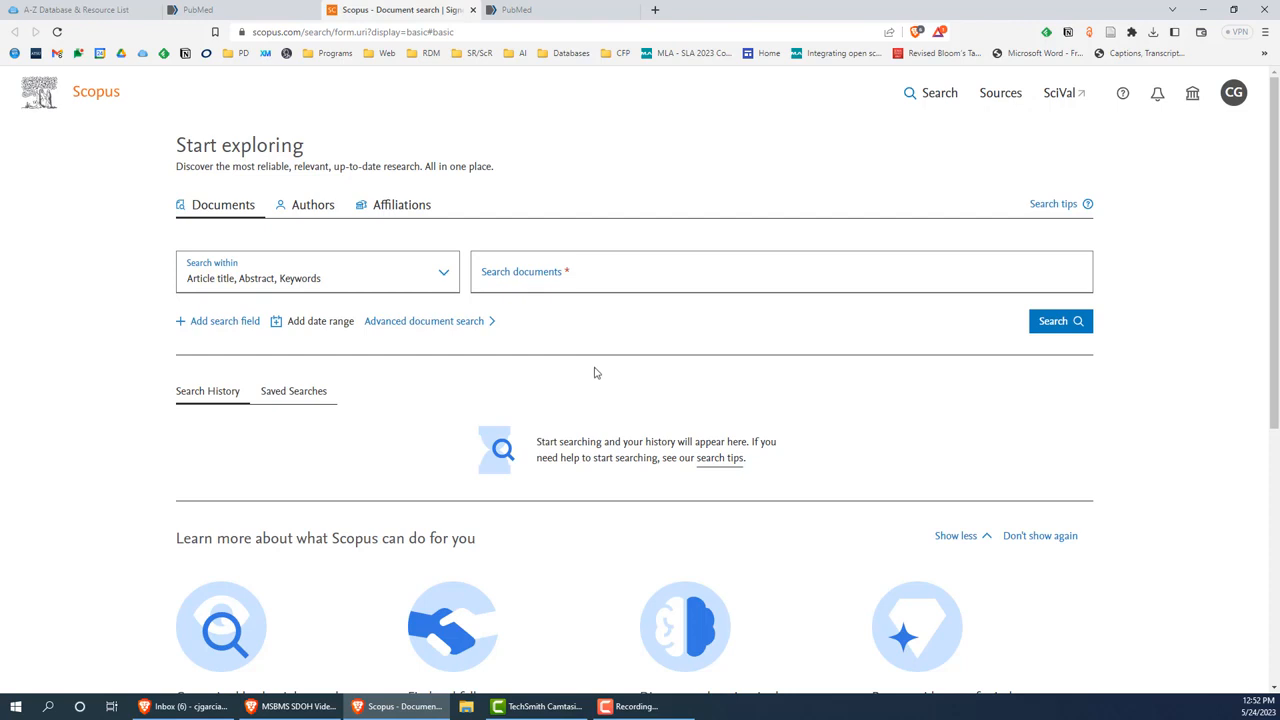
Return to the A-Z list, filter it to databases starting with H, and view the Health Policy Reference Center description
left_click(74, 5)
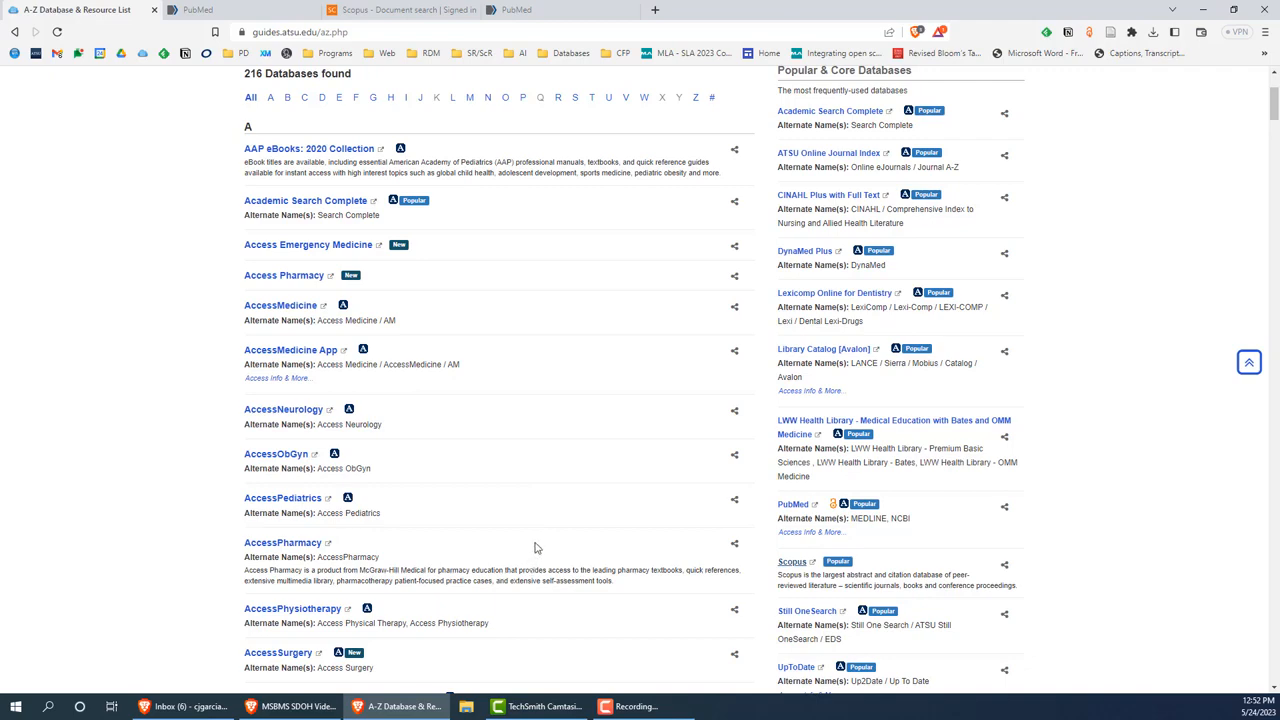
scroll(876, 276, "up", 2)
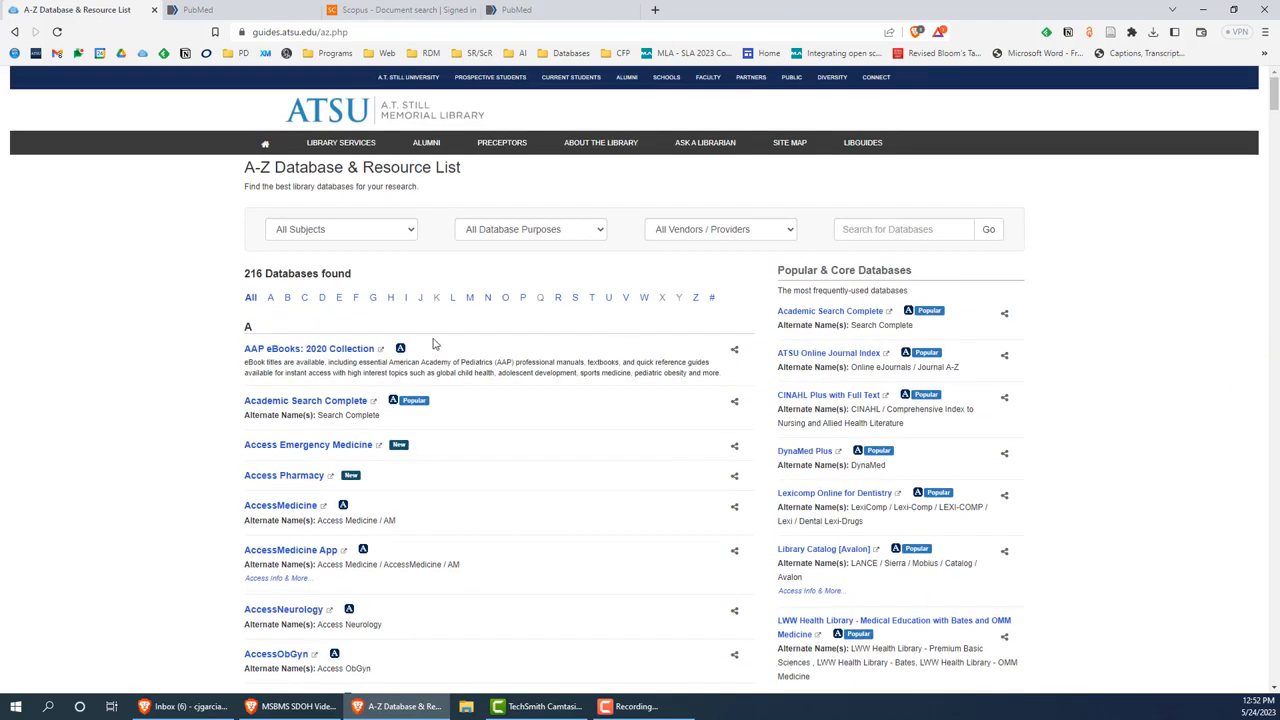
left_click(393, 304)
mouse_move(333, 441)
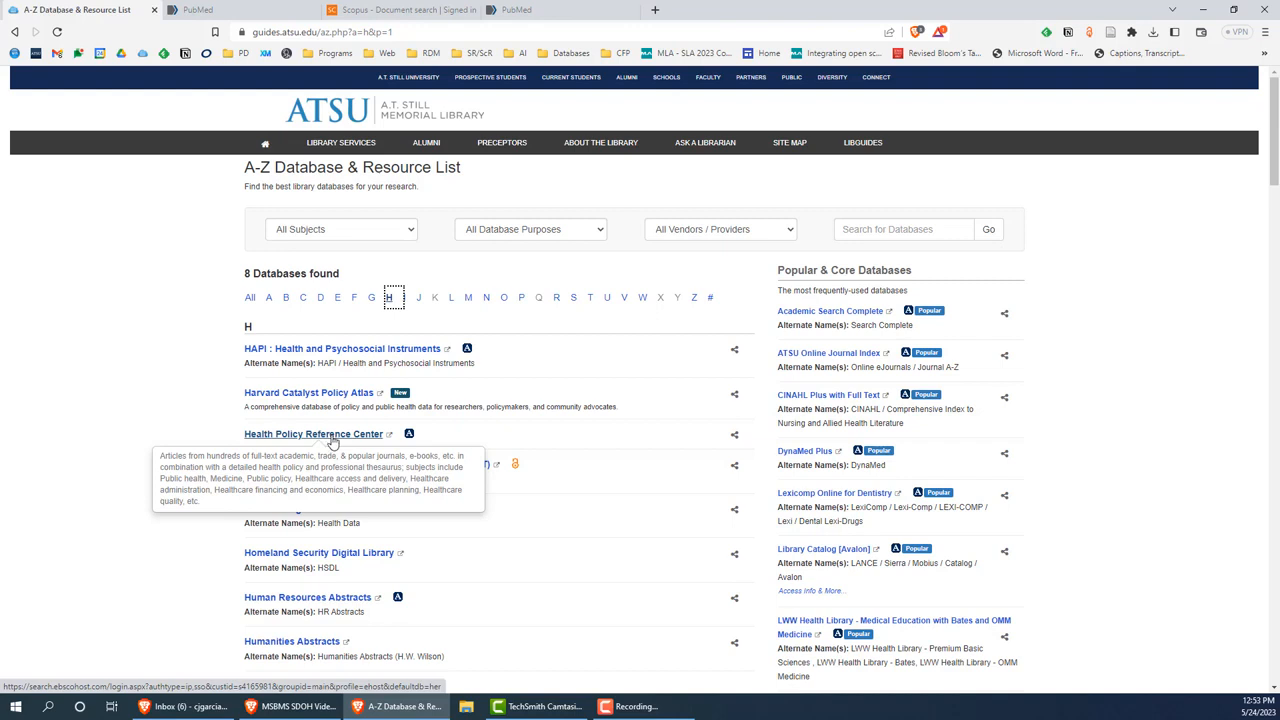
Filter the database list to names starting with P and view the PsycINFO description
left_click(520, 302)
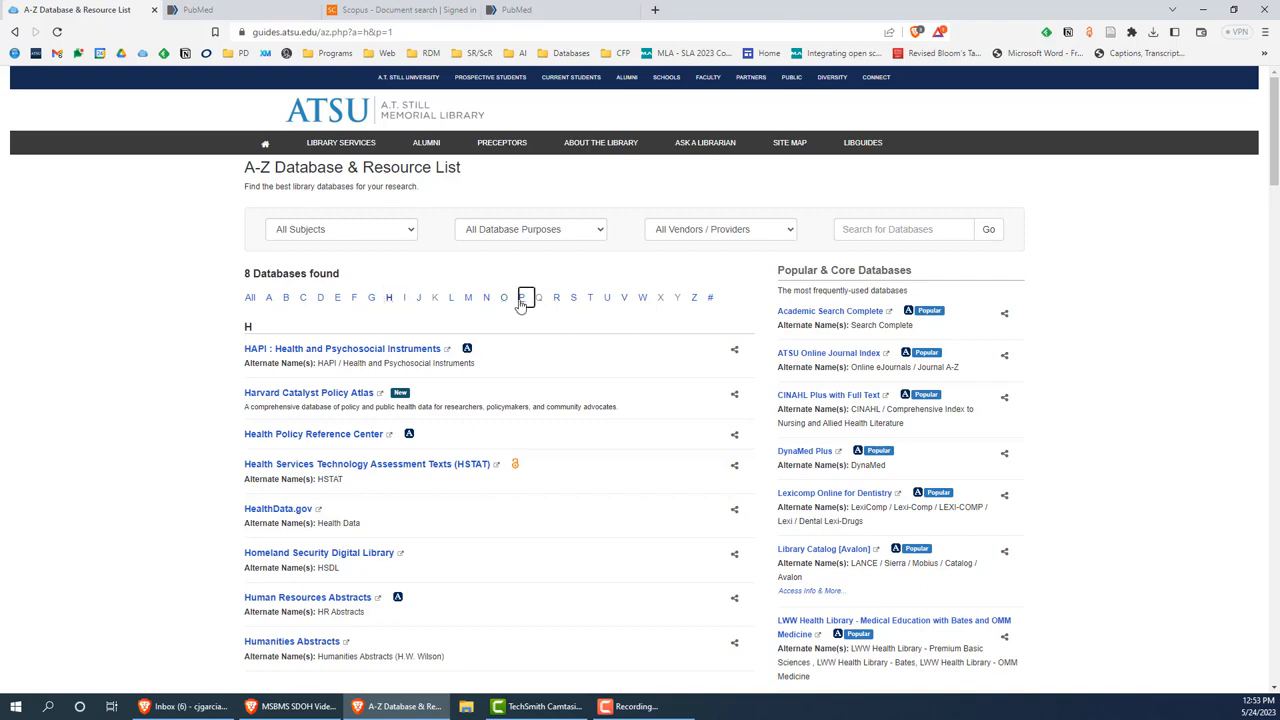
scroll(414, 451, "down", 3)
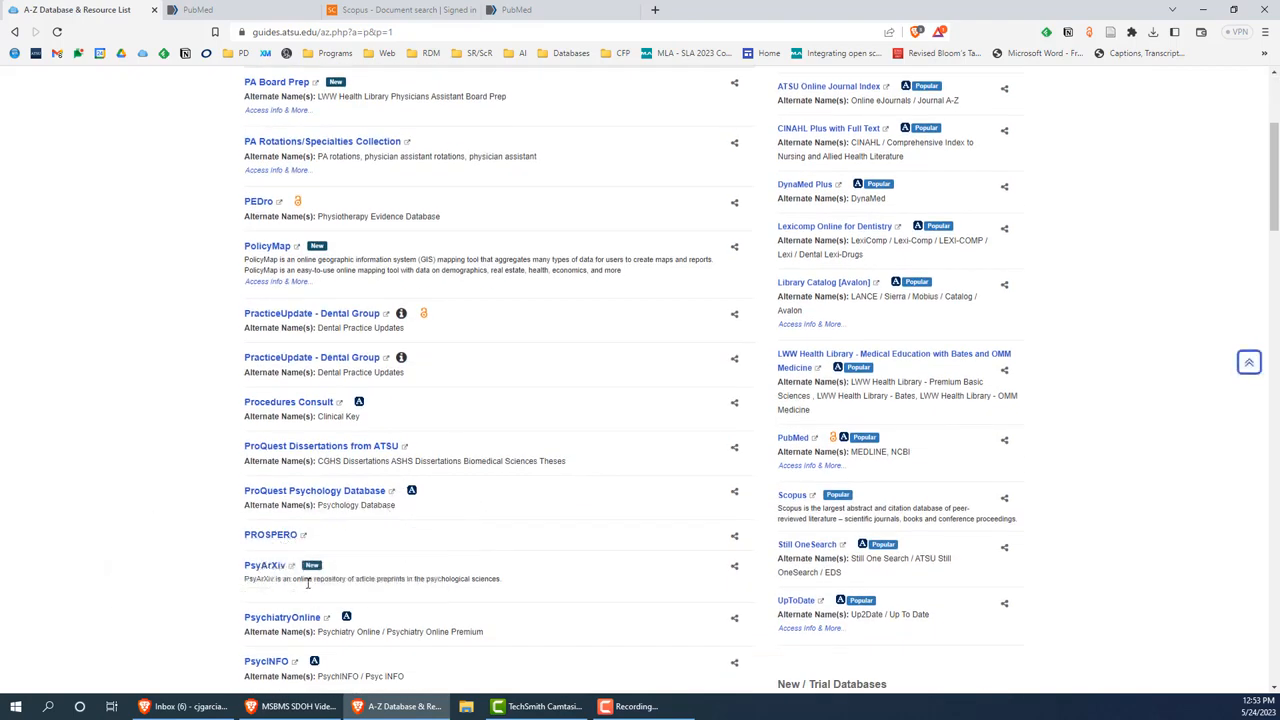
scroll(300, 575, "down", 1)
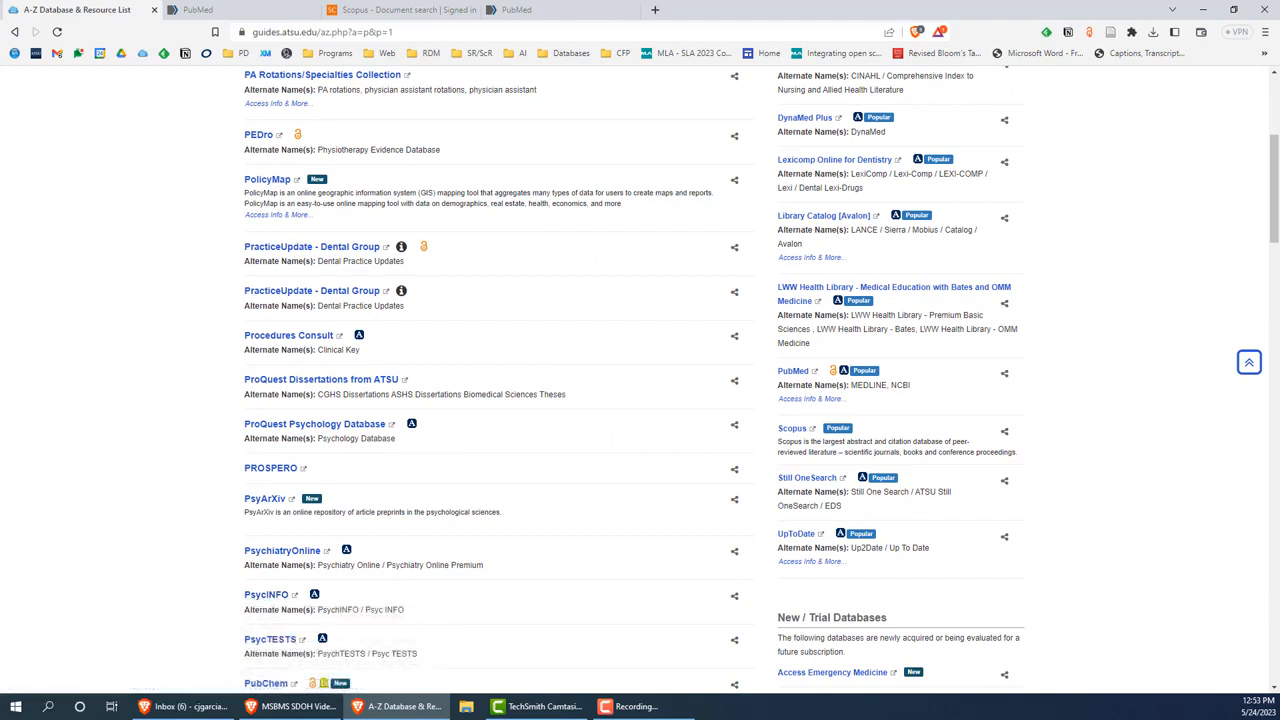
mouse_move(270, 597)
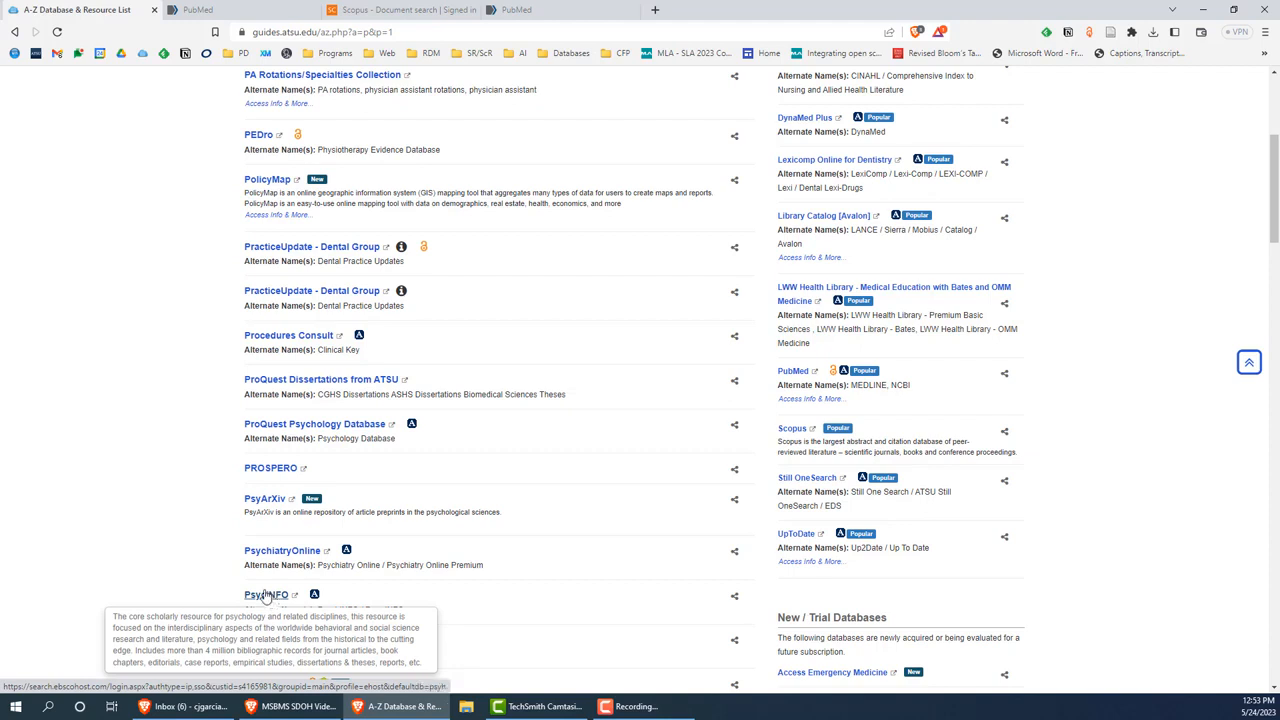
Open the bookmarked ATSU site in a new browser tab and switch to it
middle_click(36, 58)
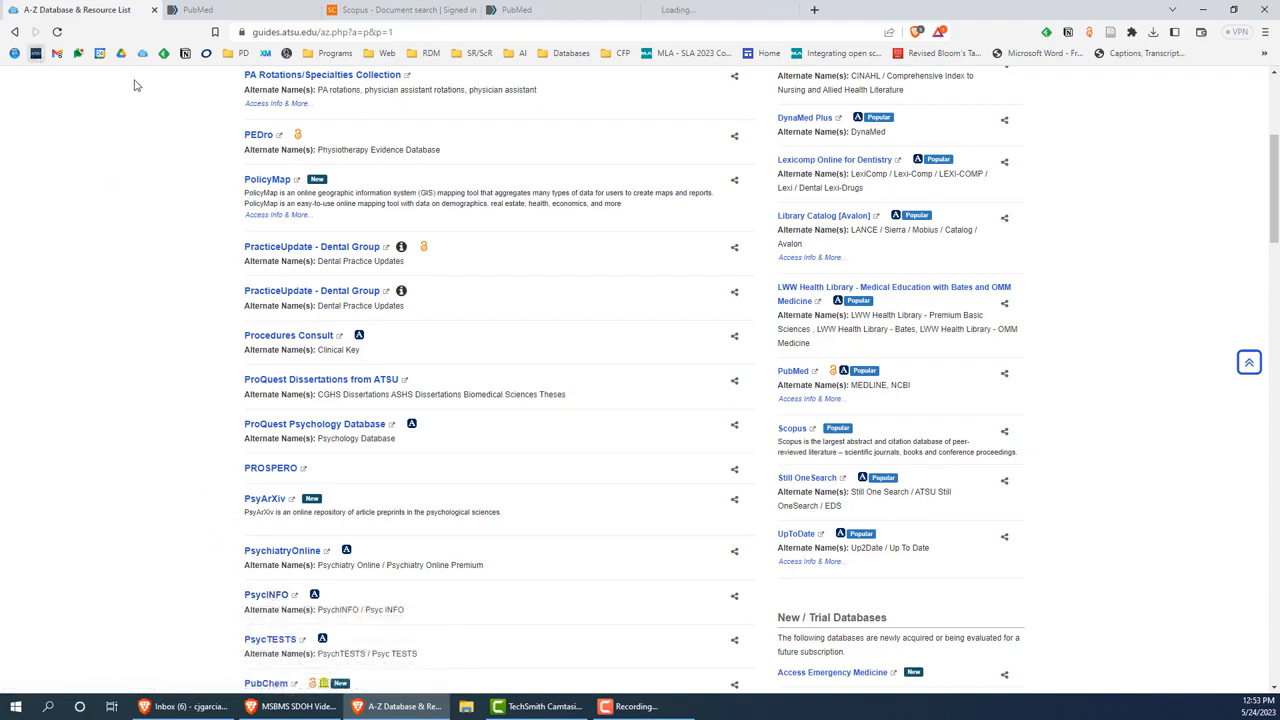
left_click(675, 9)
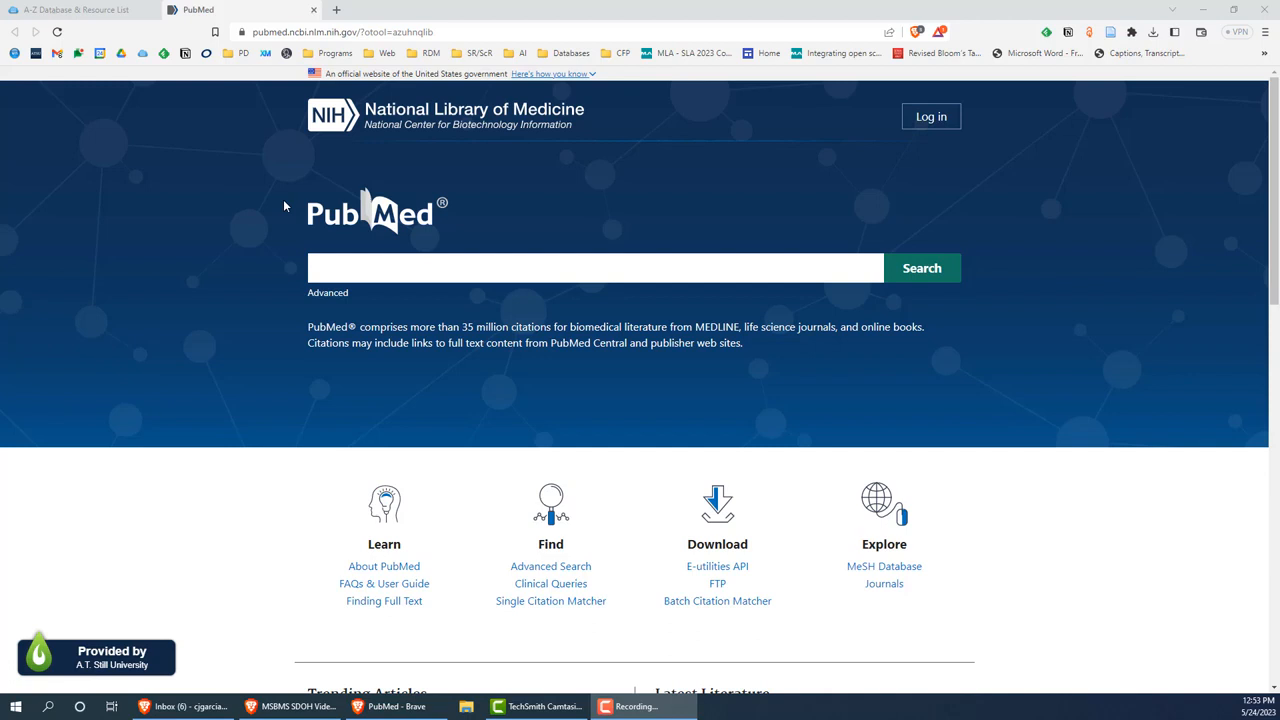
Enter the quoted phrase "social determinants of health" as the PubMed query
left_click(383, 271)
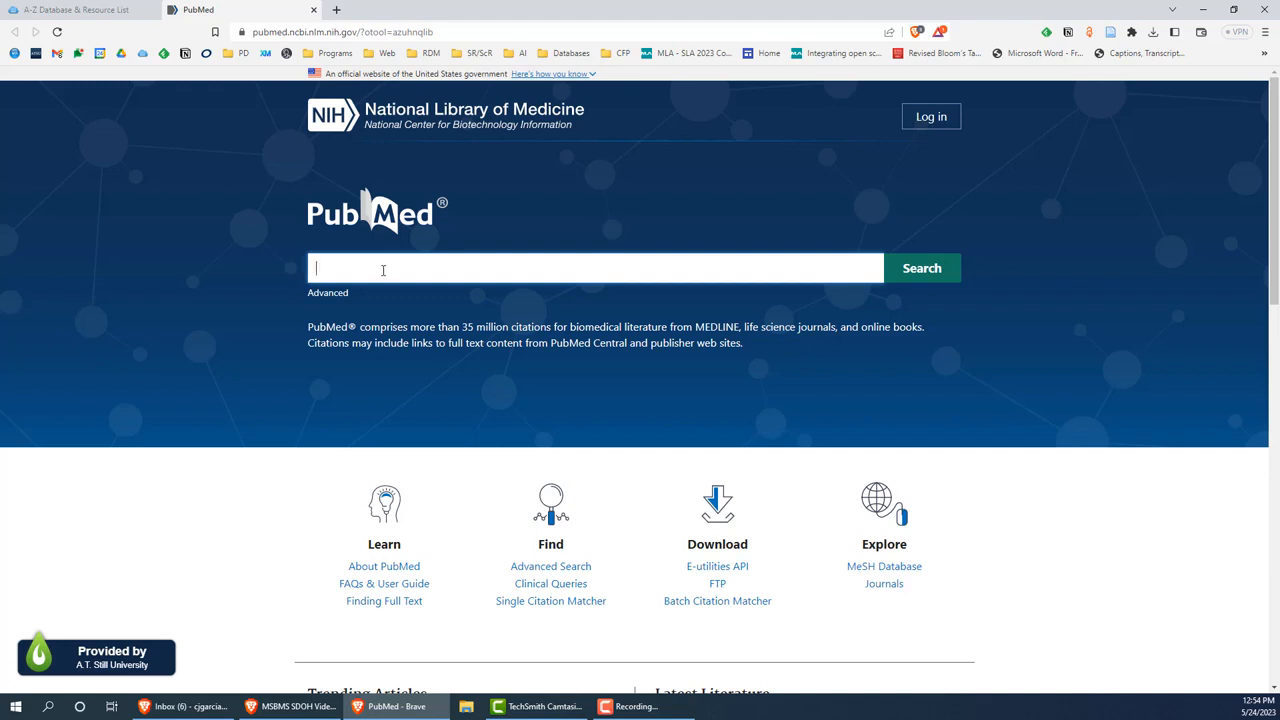
type("\"social det")
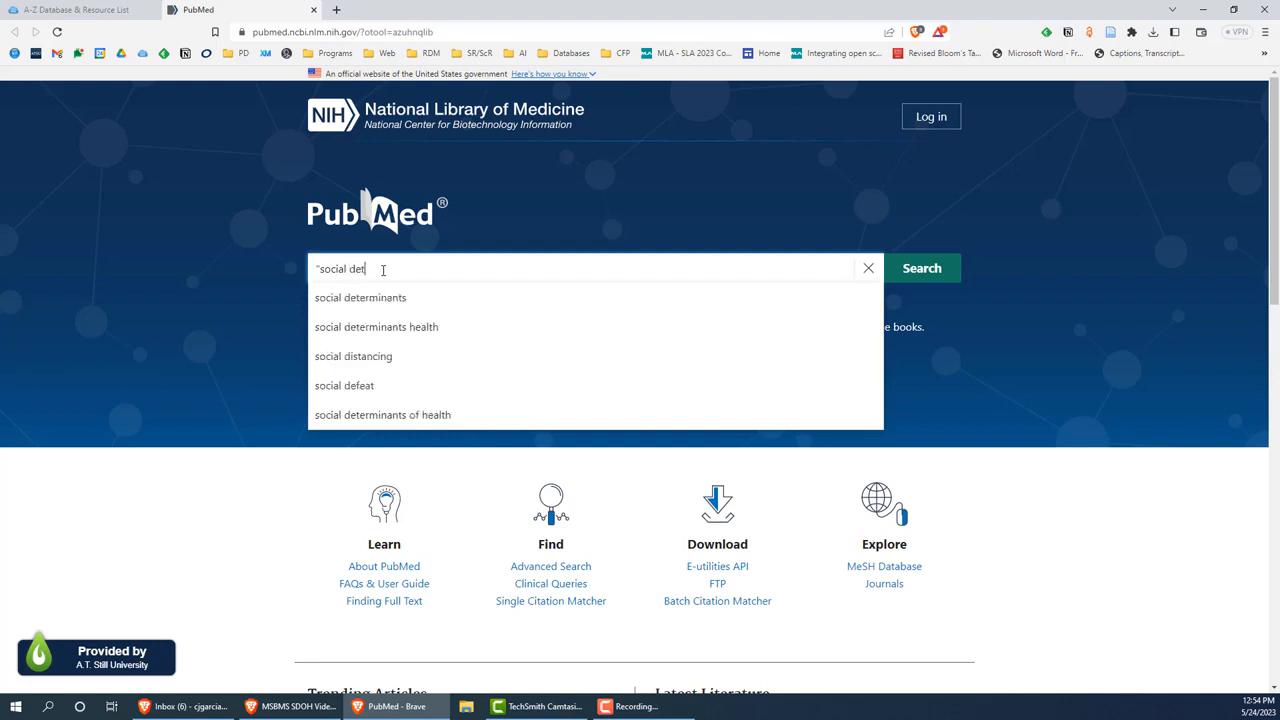
type("erminants of he")
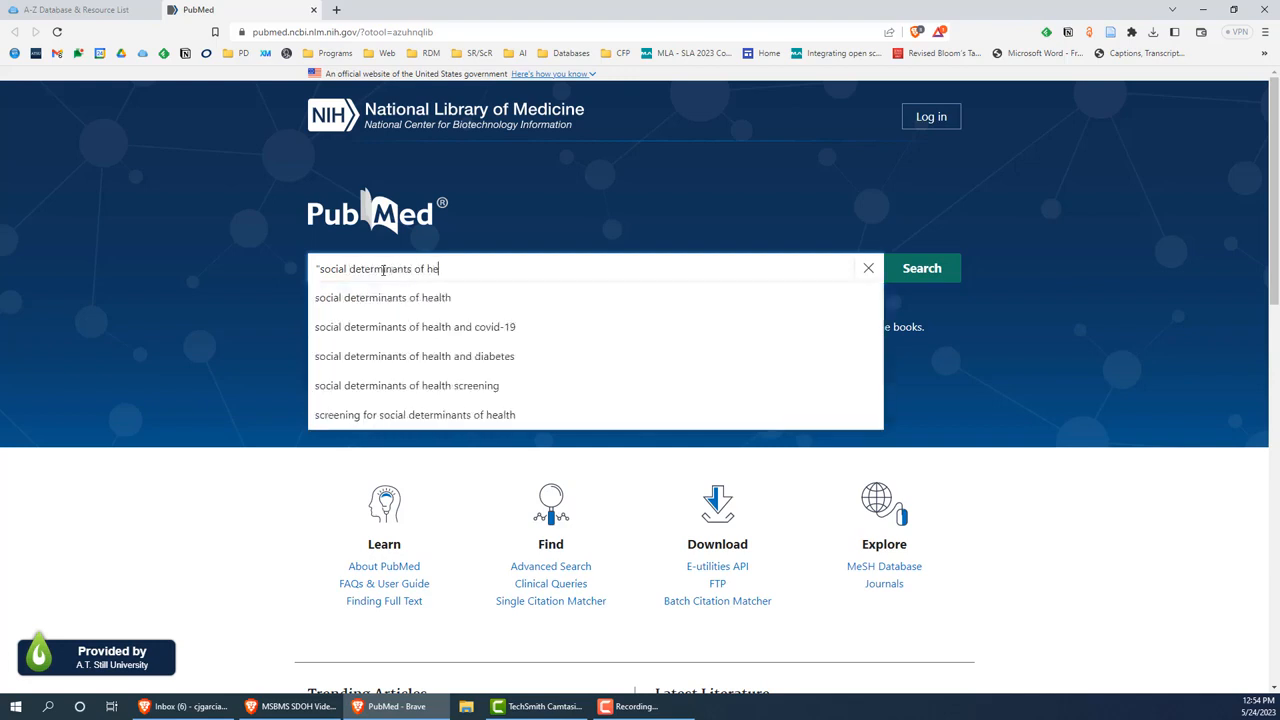
type("alth\"")
Replace the PubMed query with the truncated term health equit*
left_click_drag(496, 276, 157, 265)
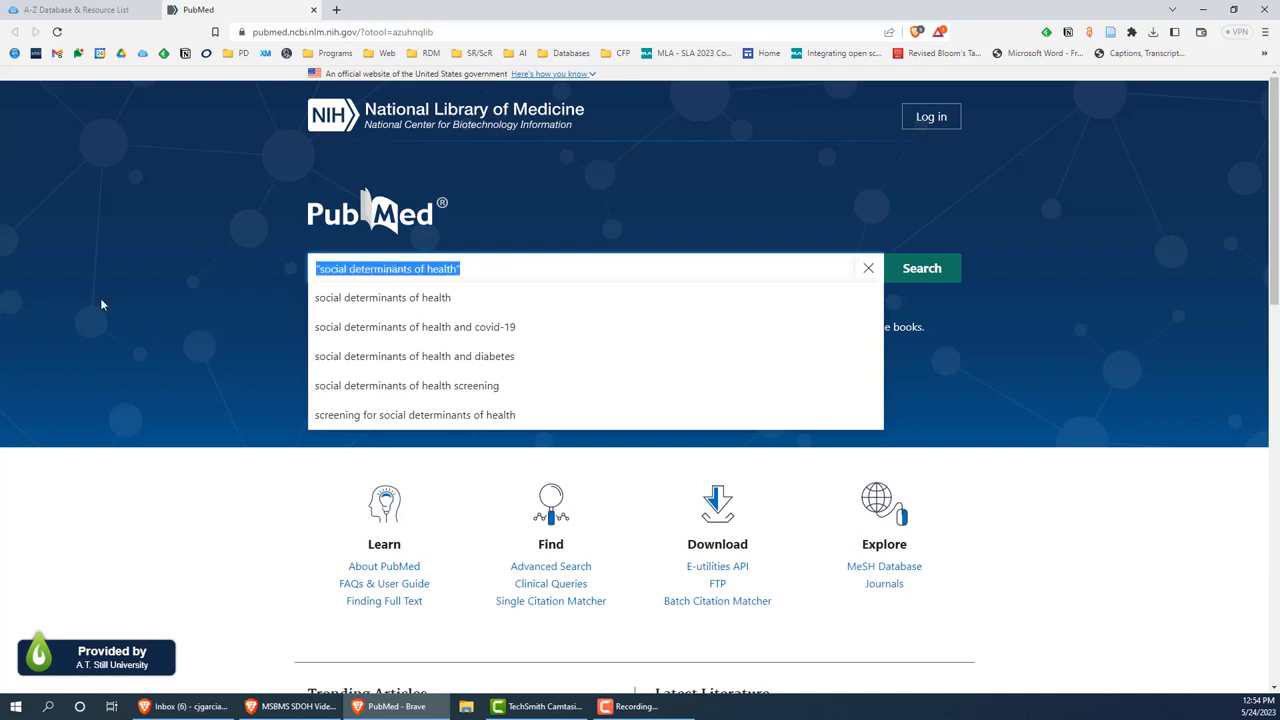
key("BackSpace")
type("\"")
key("BackSpace")
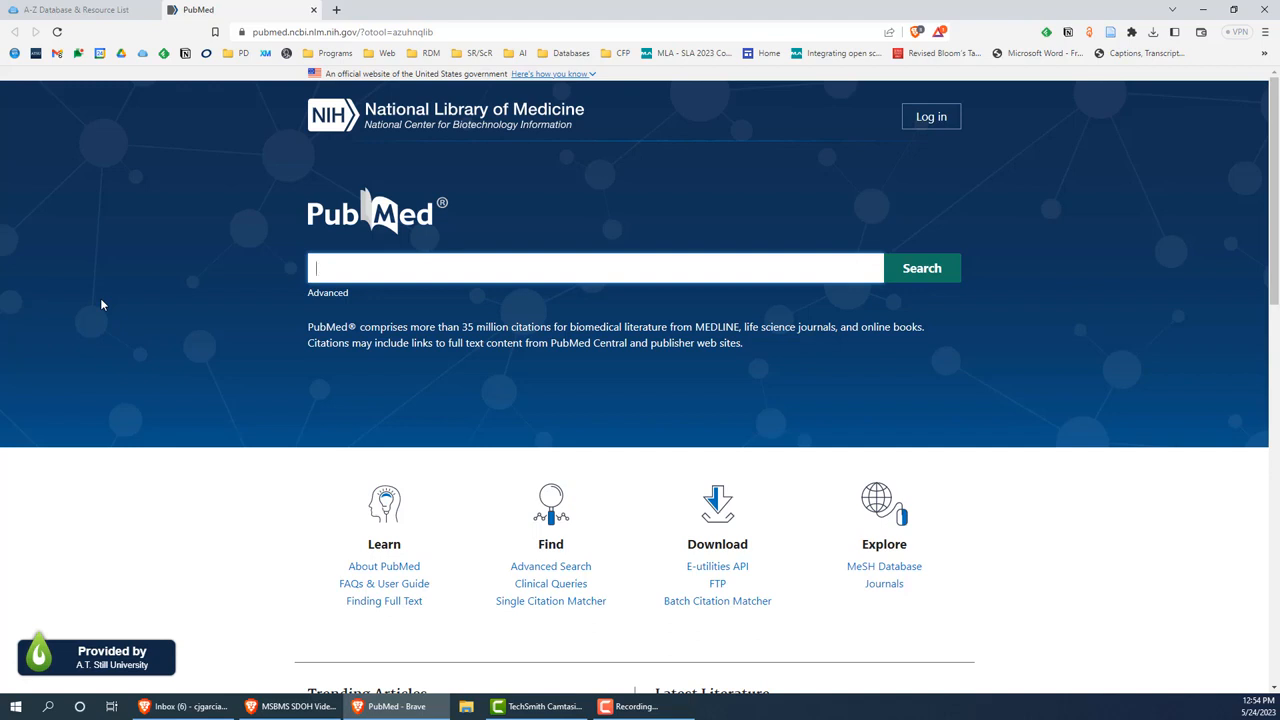
type("health equit")
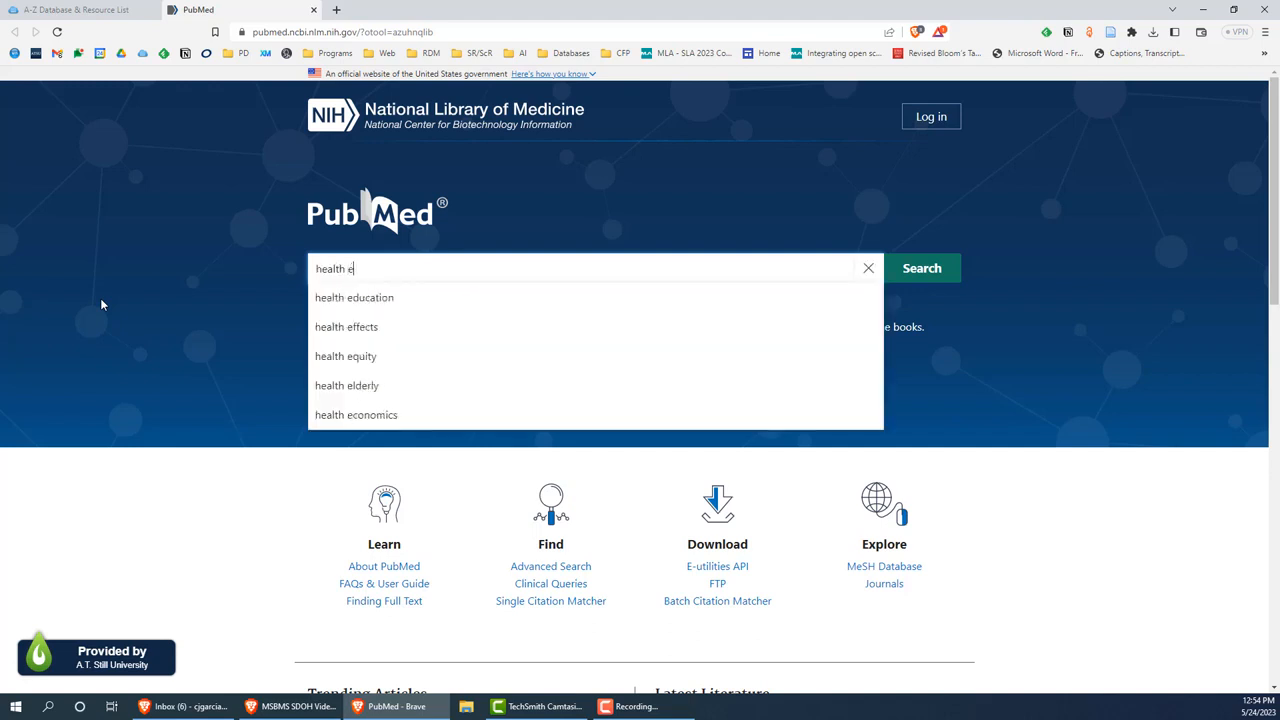
type("*")
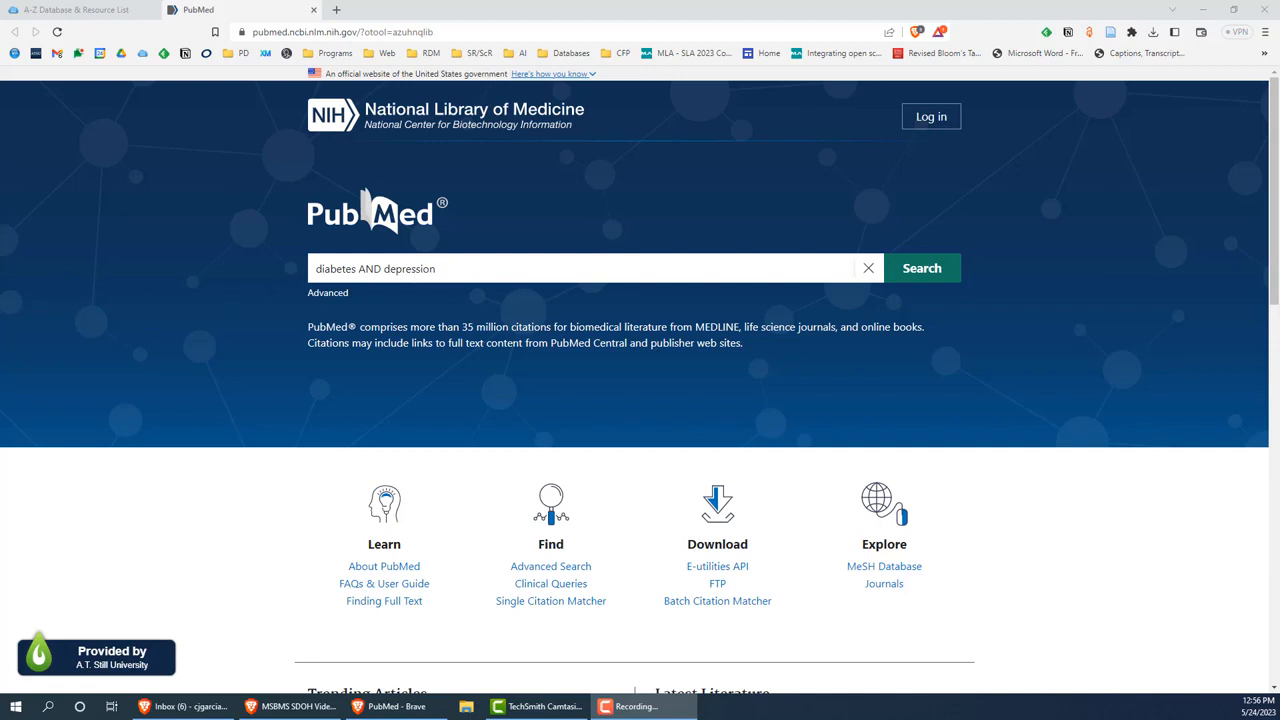
Replace the PubMed query with "health equit*" OR "healthcare disparit*"
key("ctrl+a")
type("\"health equit*\" OR \"healthcare disparit*\"")
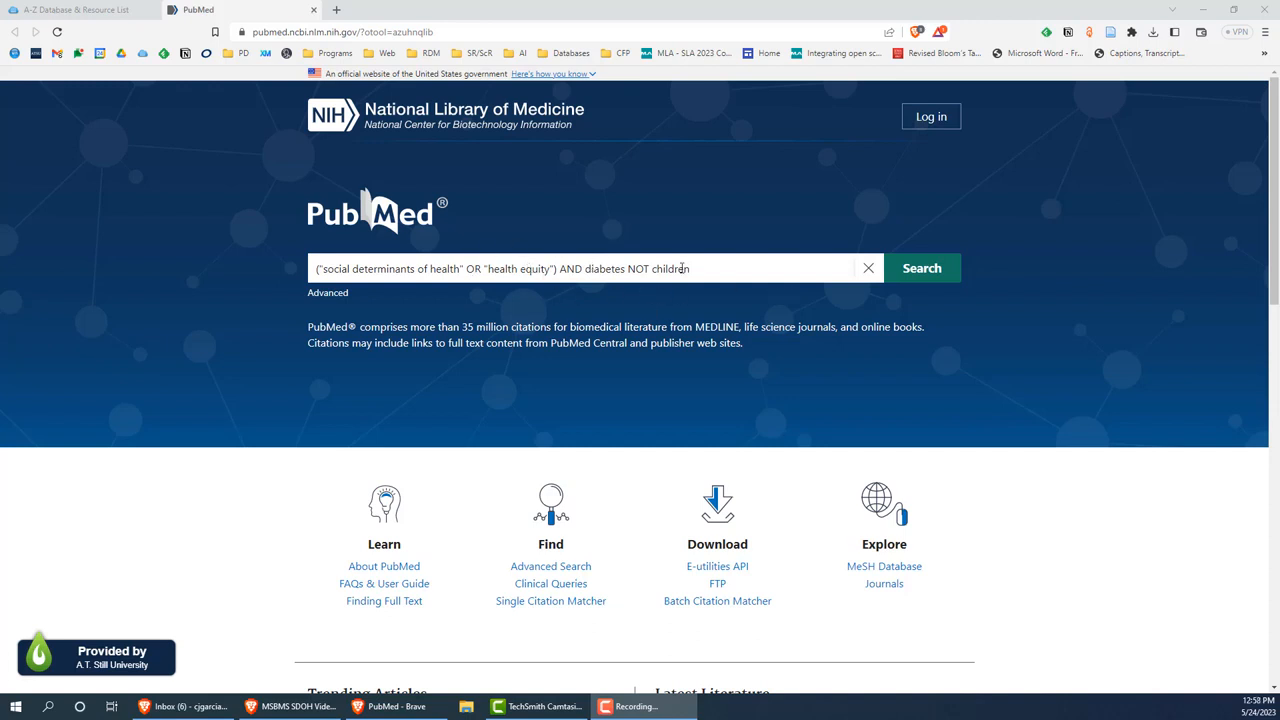
Replace the PubMed query with (SDOH OR "social determinants of health" OR "health equit*" OR "healthcare disparit*") AND depress*
key("ctrl+a")
key("BackSpace")
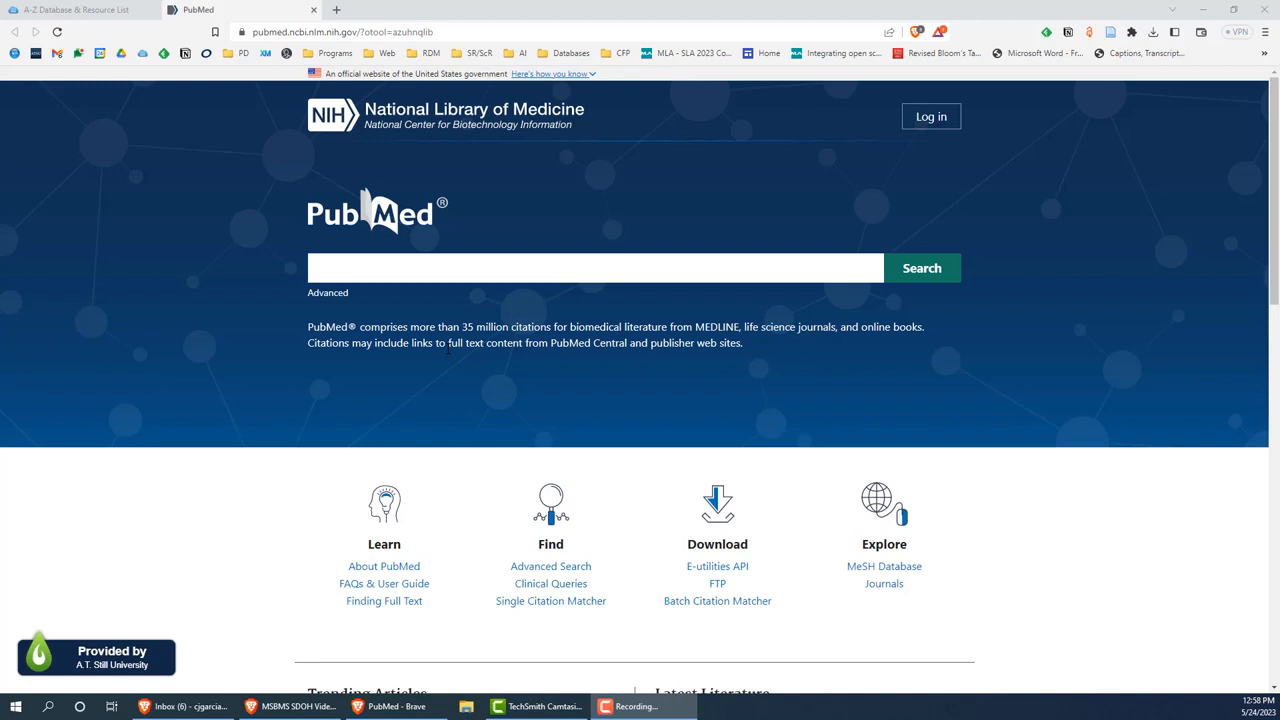
type("(SDOH OR \"social determinants of health\" OR \"health equit*\" OR \"healthcare disparit*\") AND depress*")
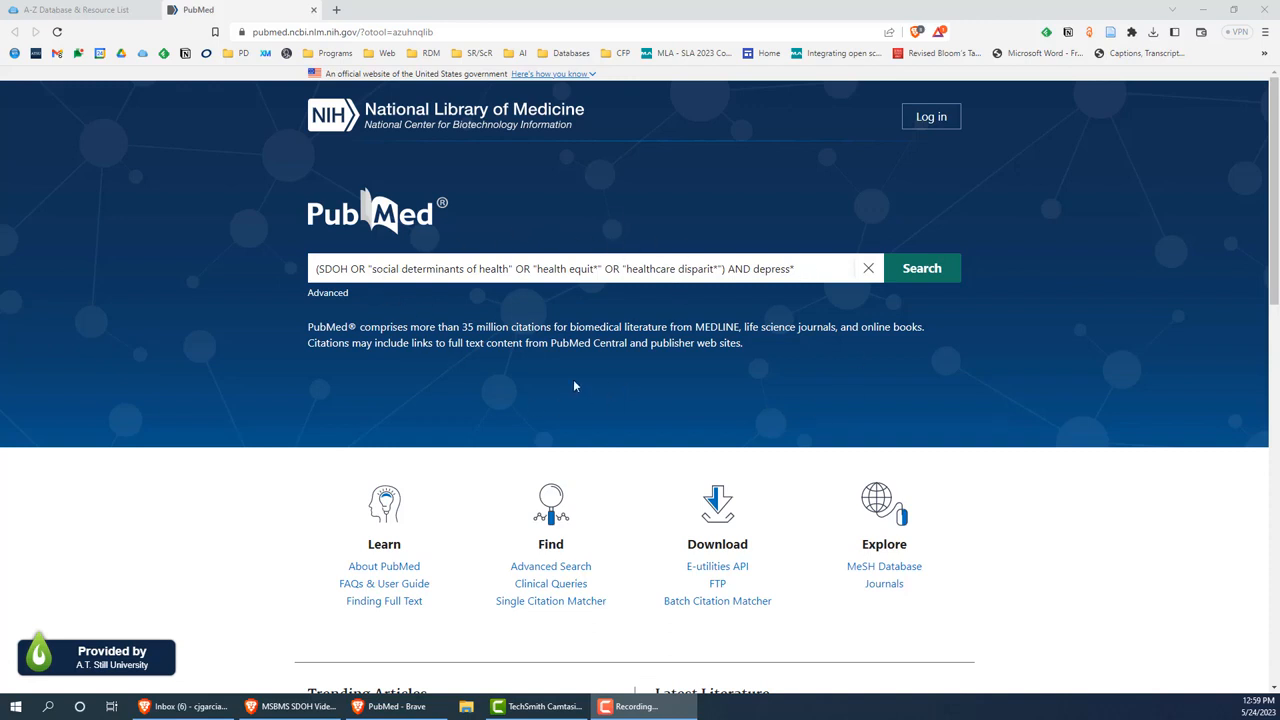
Replace the PubMed query with ("educational level" OR "educational attainment") AND diabet*
key("ctrl+a")
type("(\"educational level\" OR \"educational attainment\") AND diabet*")
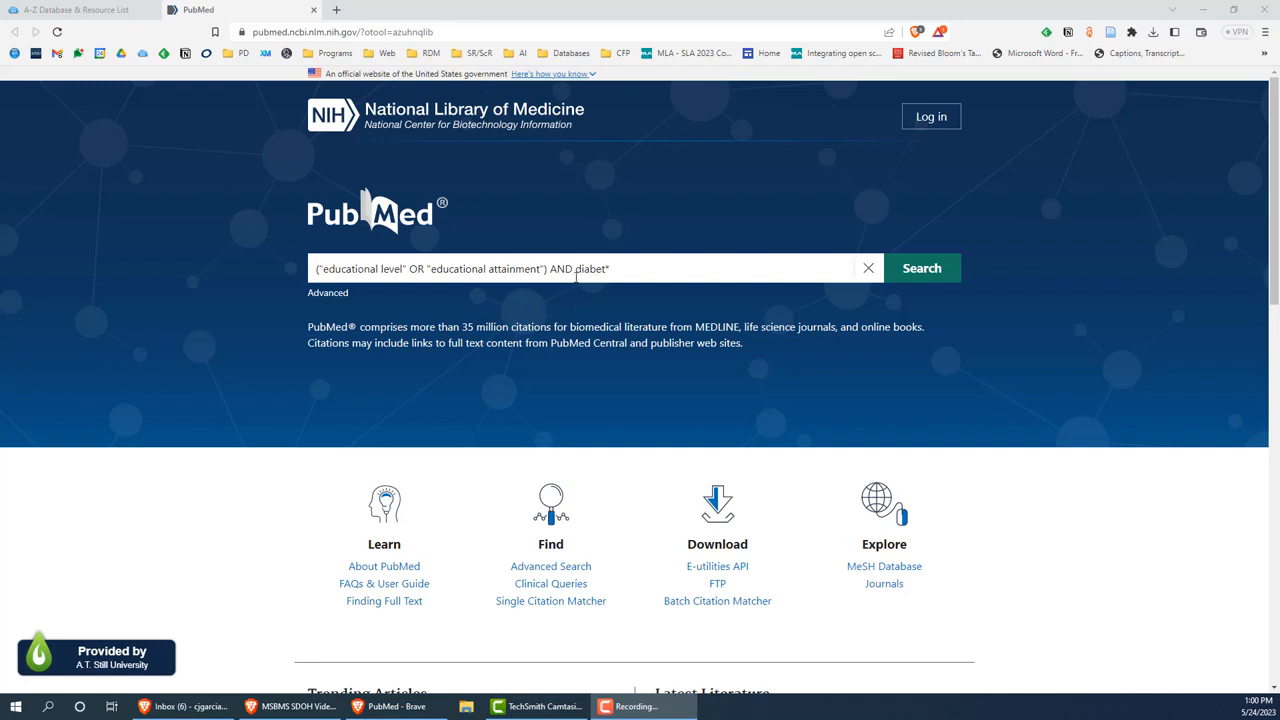
Replace the PubMed query with "health equit*" OR "health inequit*"
key("ctrl+a")
key("BackSpace")
type("\"health equit*\" OR \"health inequit*\"")
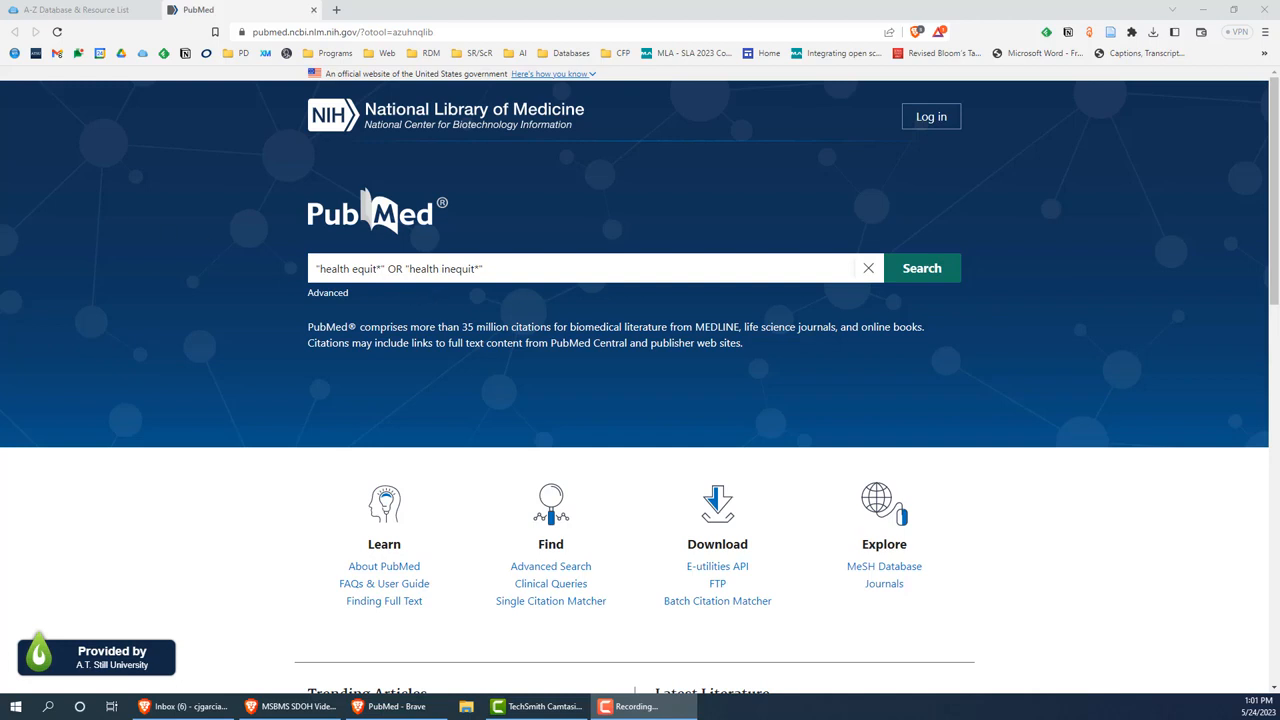
Replace the PubMed query with "health care accessibility" OR "healthcare accessibility"
key("ctrl+a")
type("\"health care accessibility\" OR \"healthcare accessibility\"")
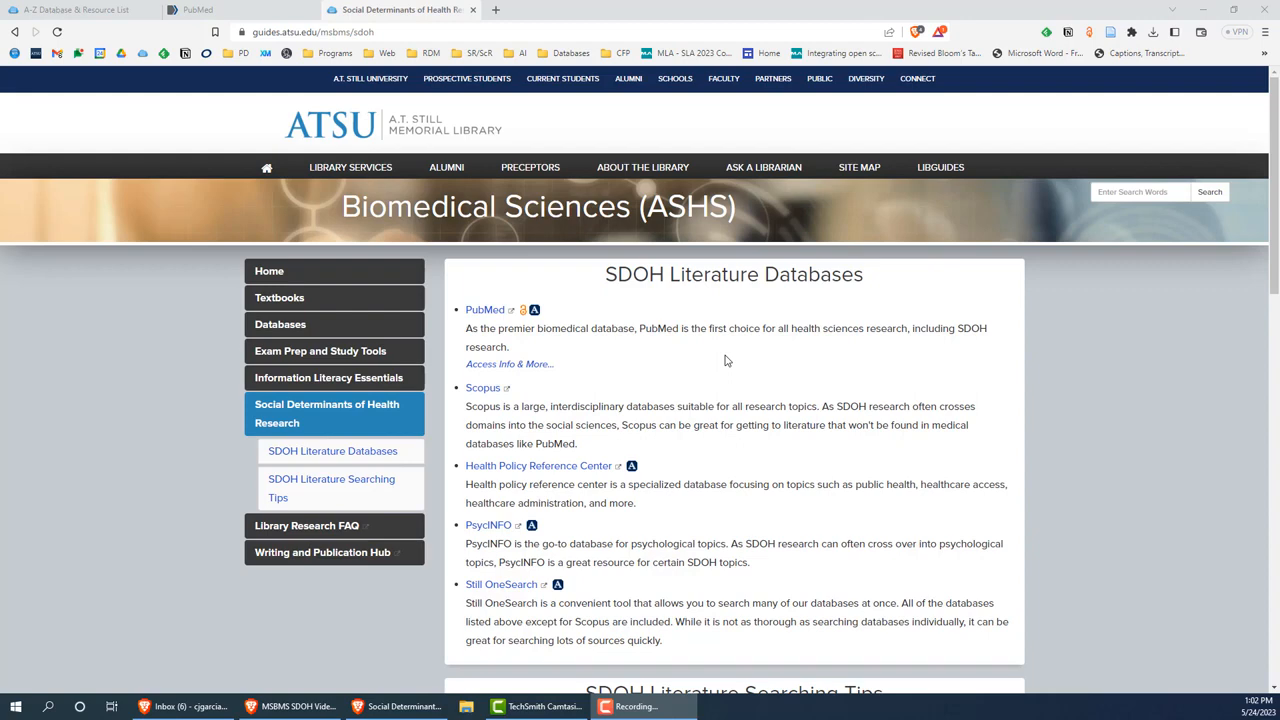
Review the SDOH Literature Searching Tips in the Biomedical Sciences library guide
scroll(727, 361, "down", 4)
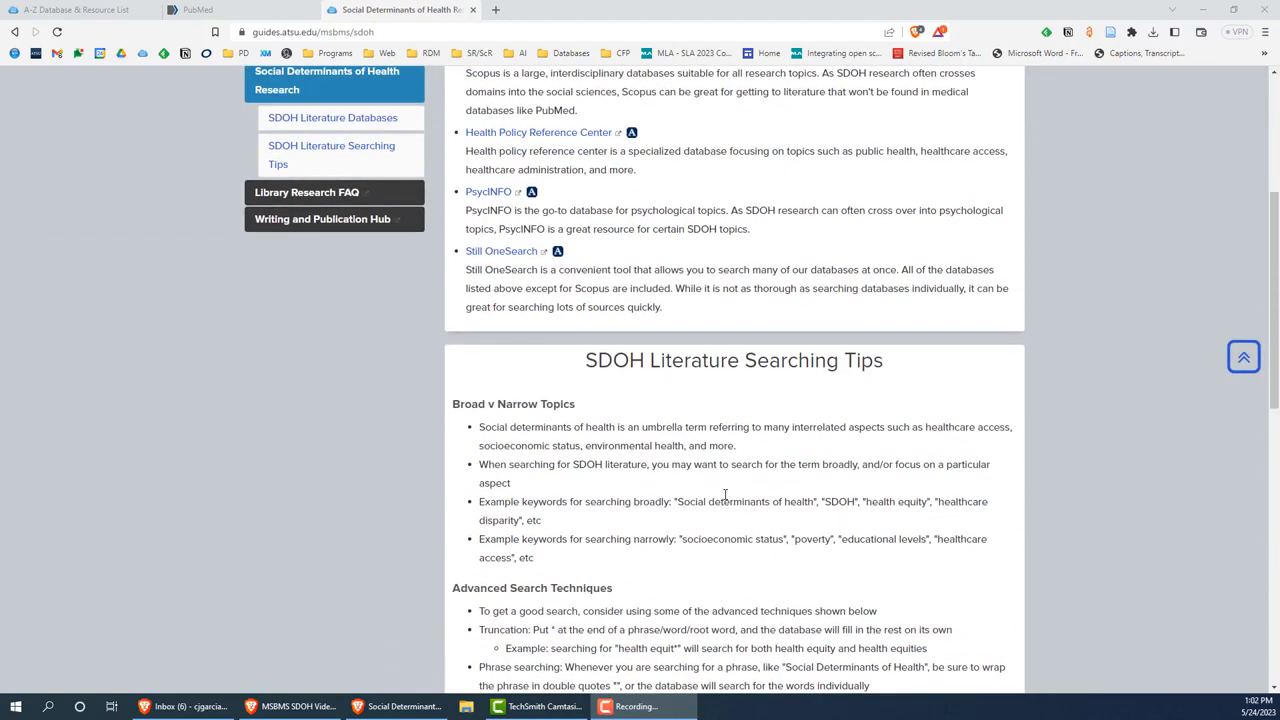
scroll(725, 493, "down", 1)
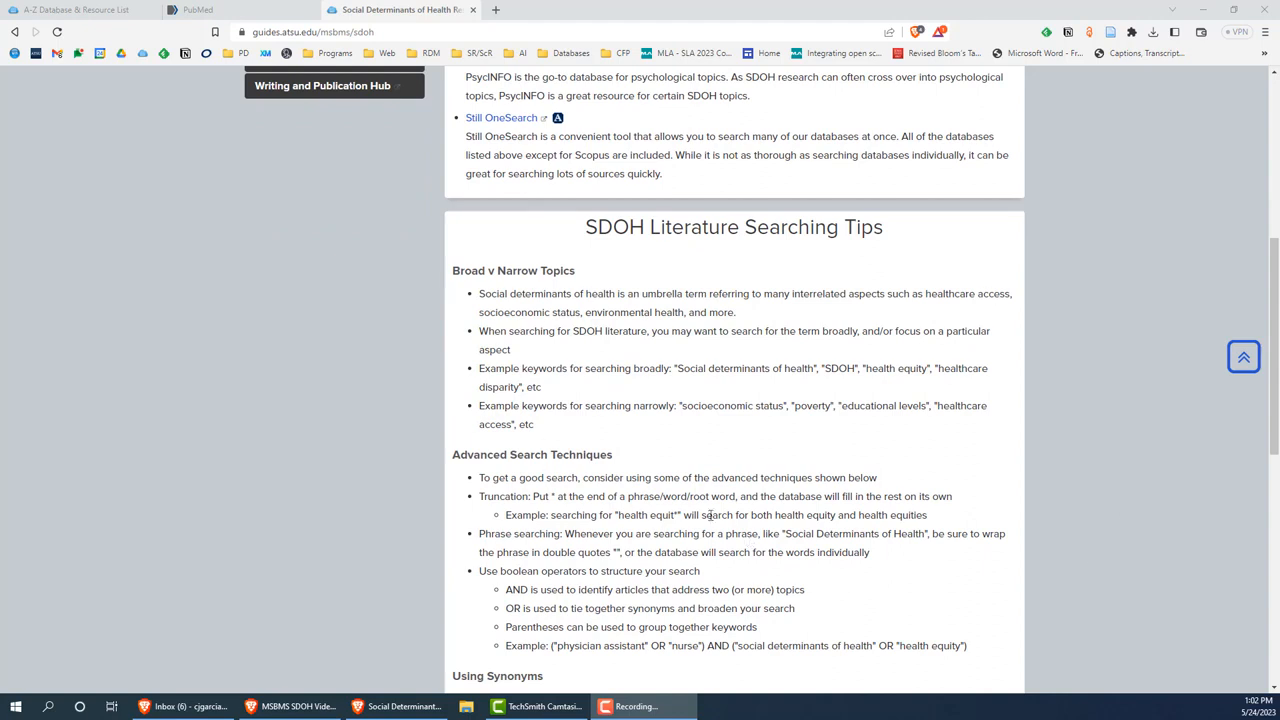